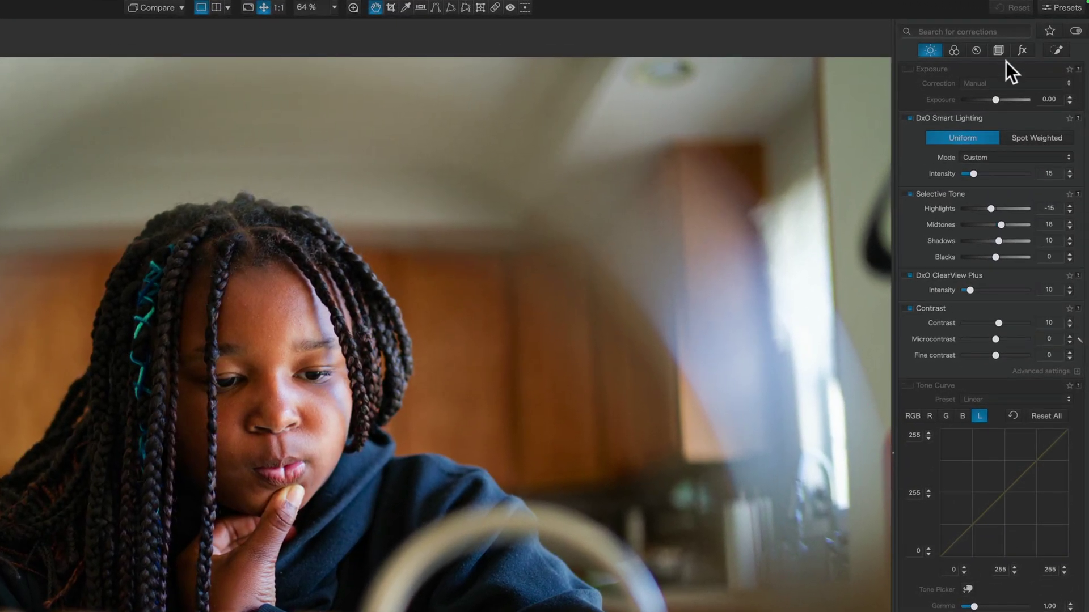
- Apply the 4 - B&W - Low key preset from the Black & White collection to the photo
click(1055, 8)
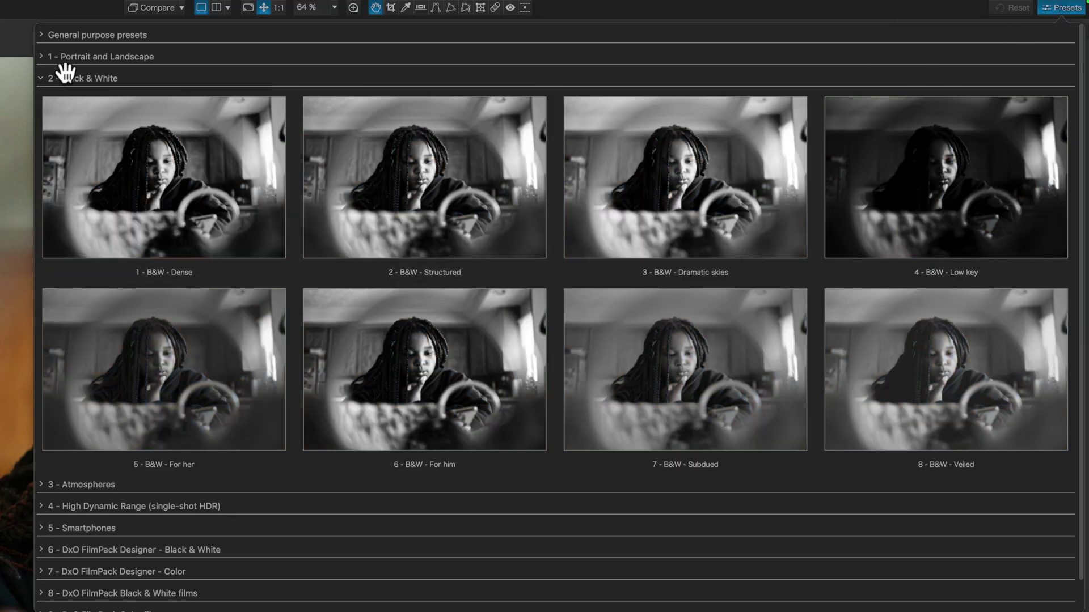
click(44, 78)
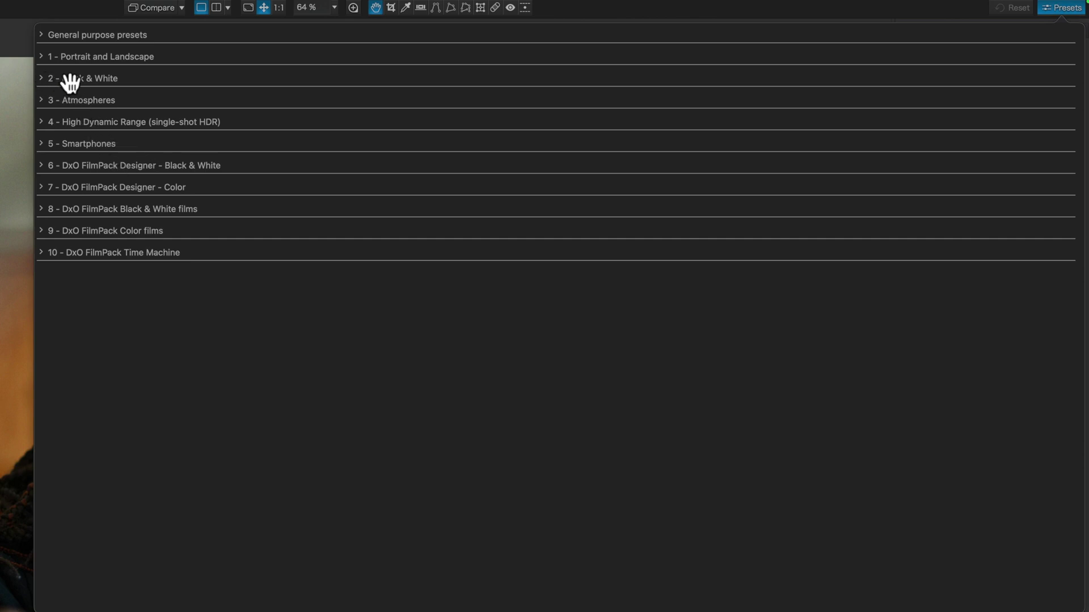
click(43, 79)
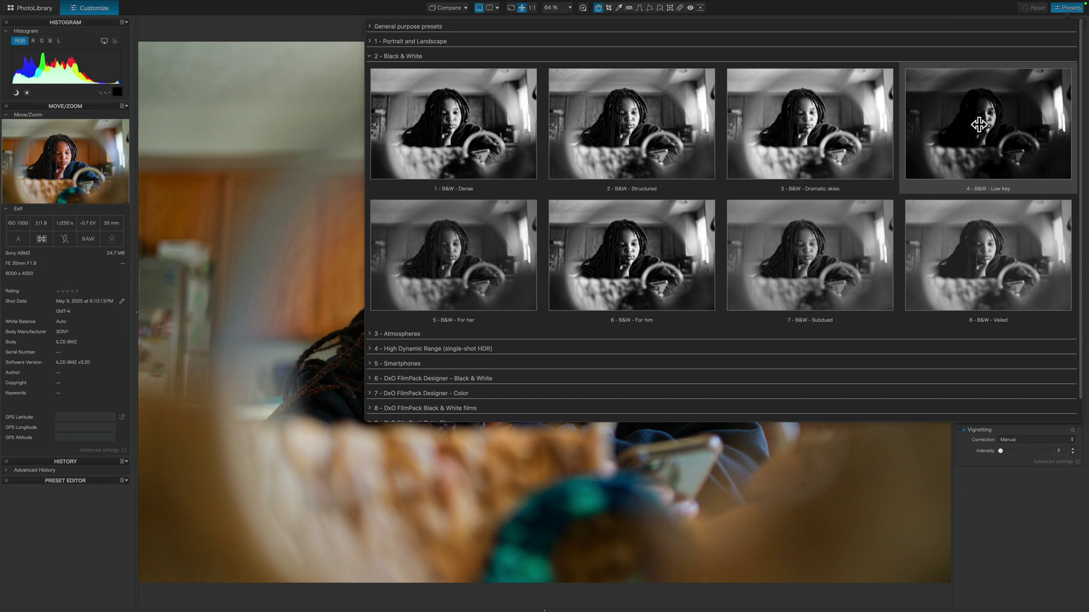
click(979, 124)
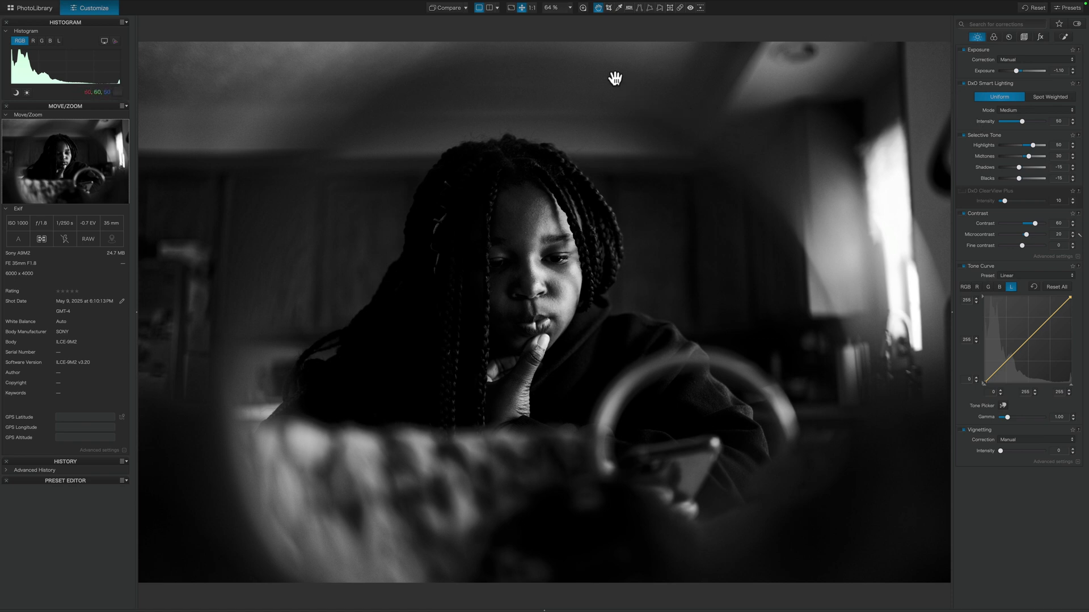
- Rotate the photo slightly clockwise while cropping it to 5596 x 3731 px at the original ratio, and compare it with the uncorrected version
click(609, 8)
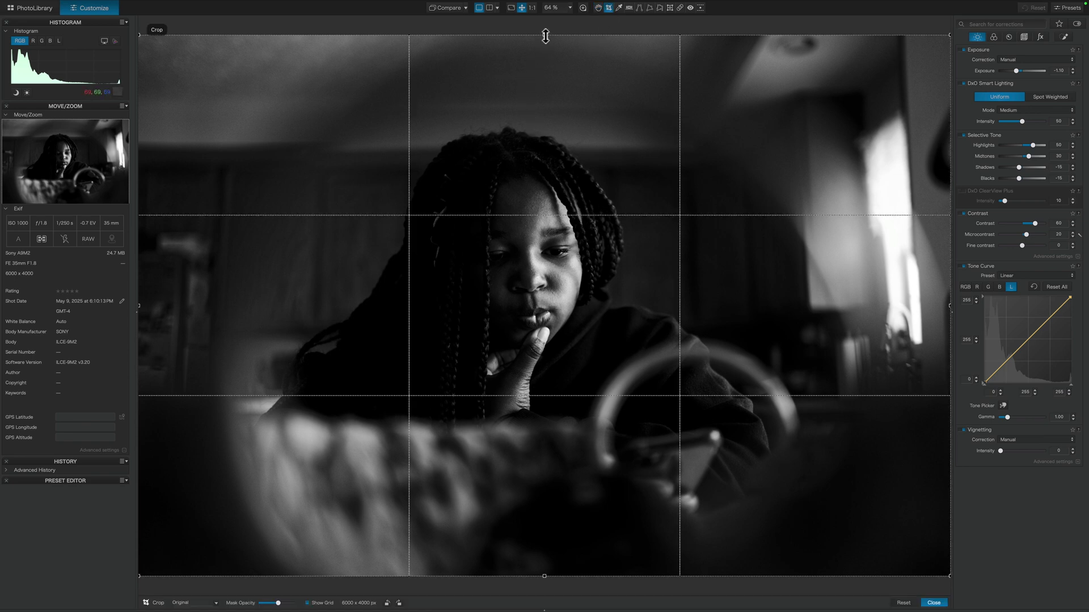
drag(545, 36, 546, 40)
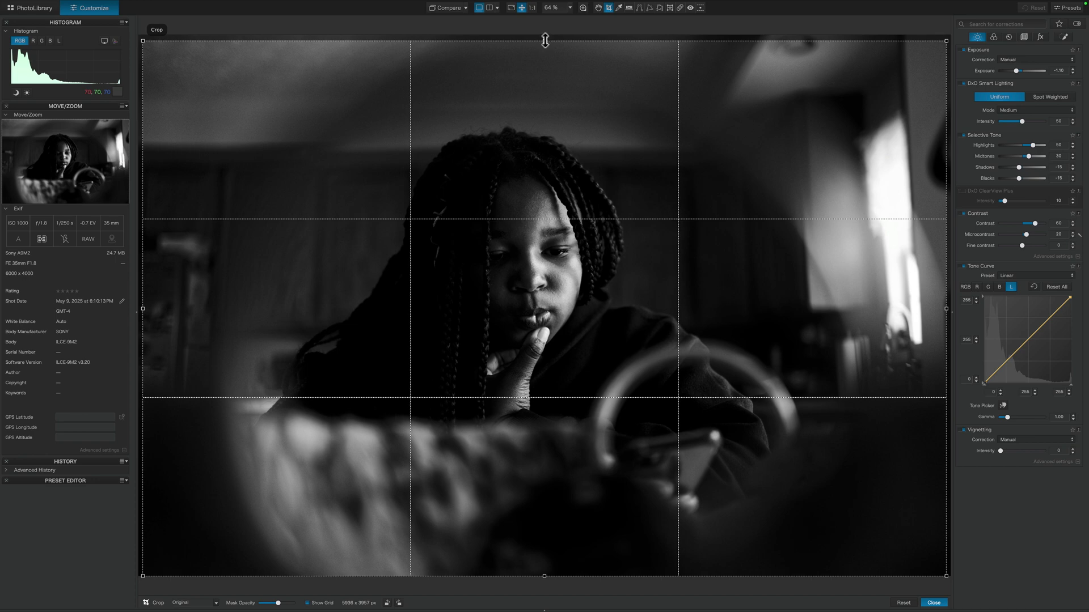
drag(545, 36, 544, 32)
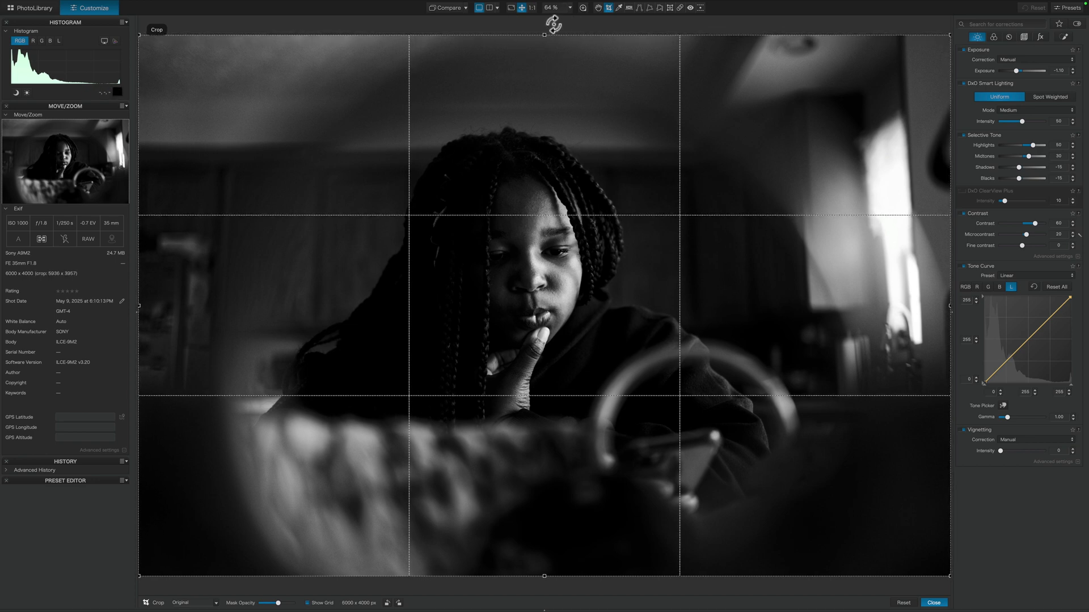
drag(554, 25, 559, 25)
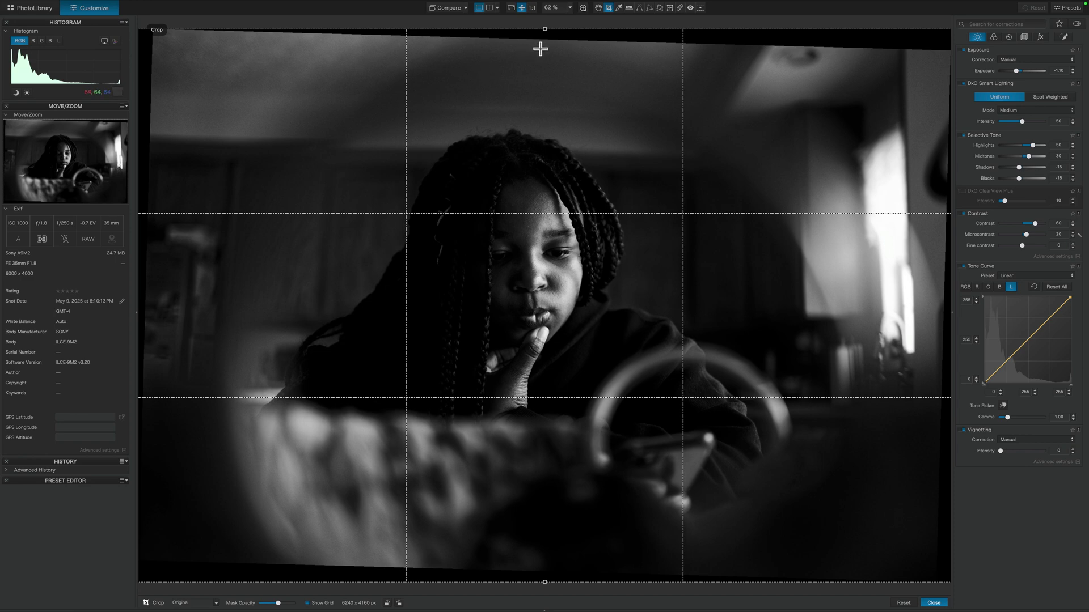
drag(545, 29, 545, 55)
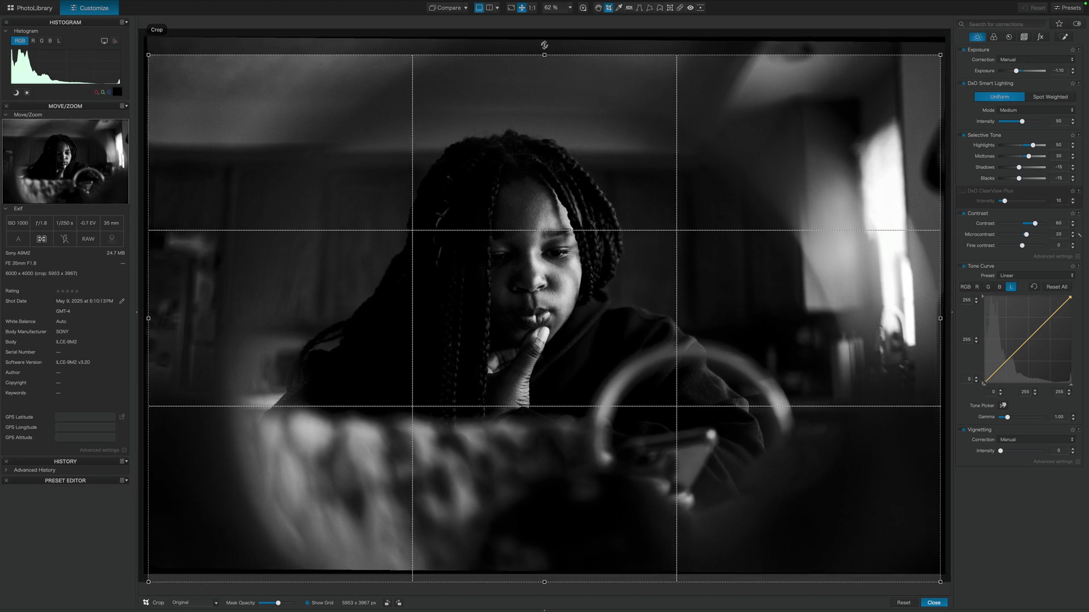
drag(544, 45, 541, 58)
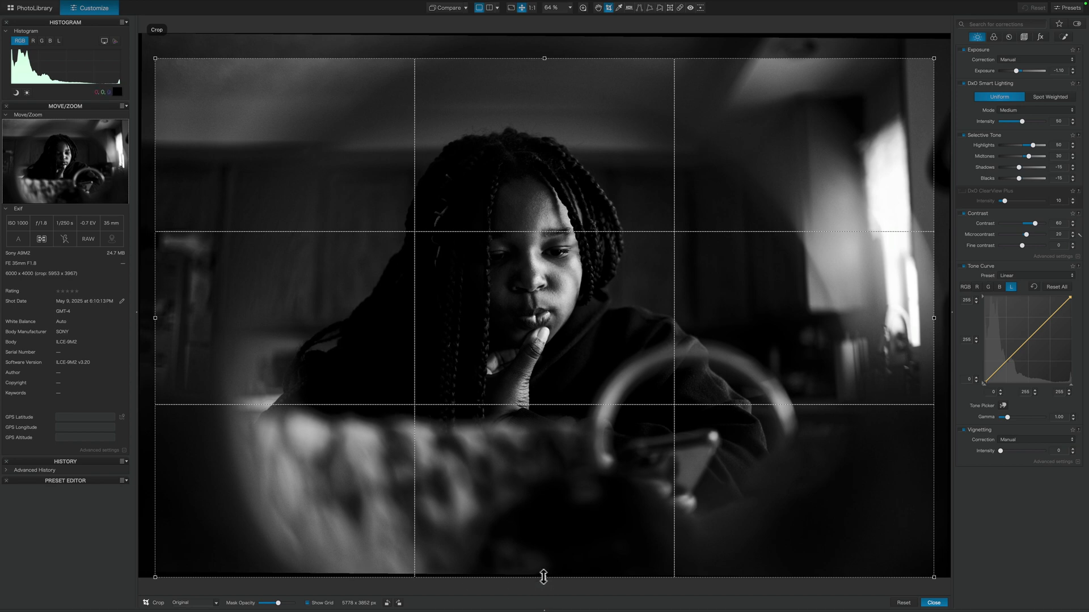
drag(544, 577, 545, 561)
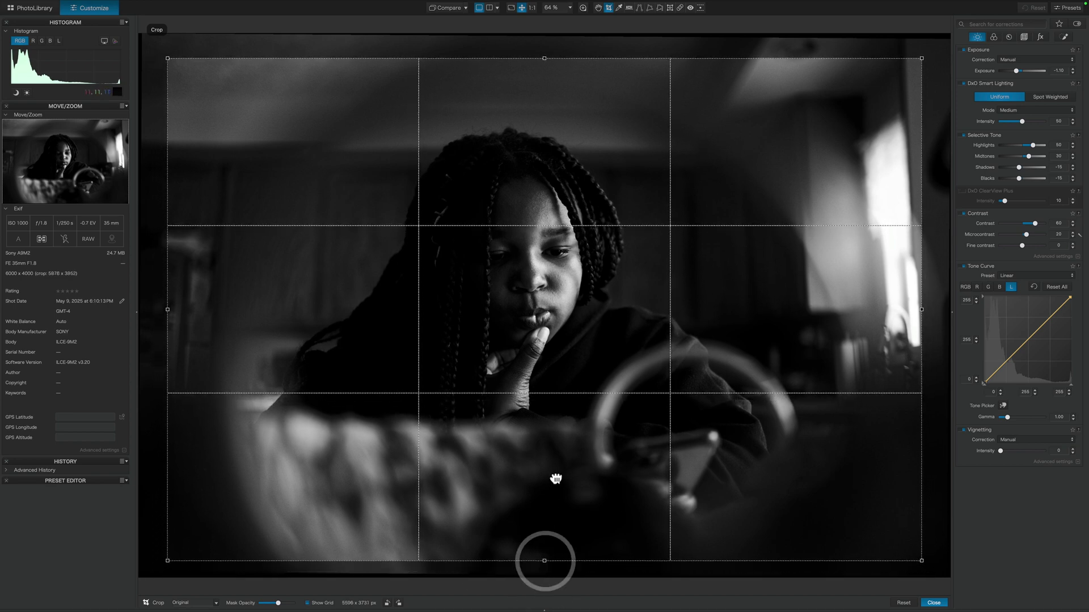
drag(554, 479, 547, 482)
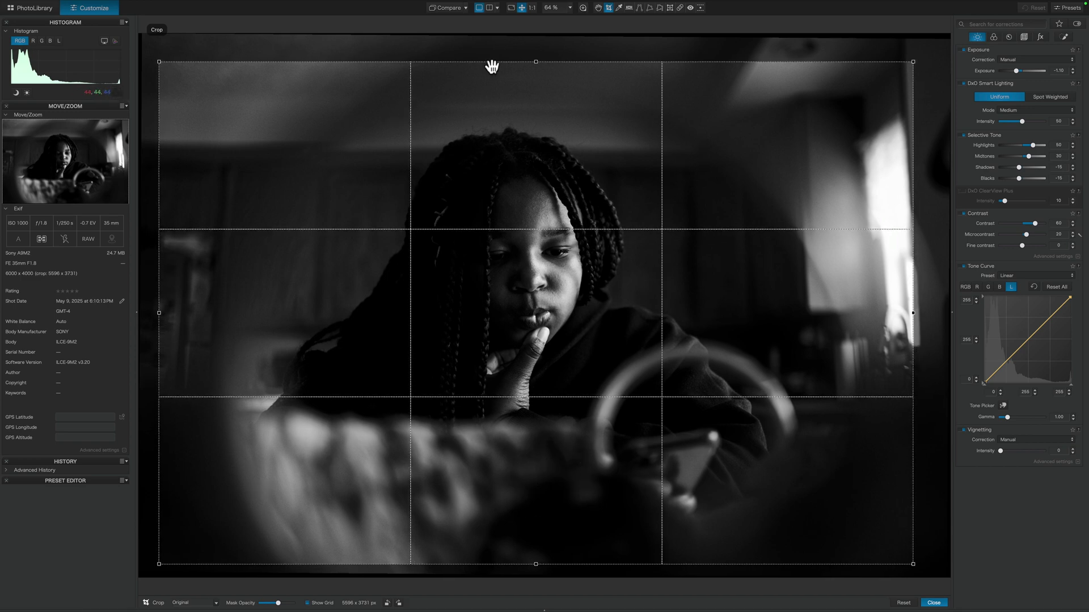
click(936, 603)
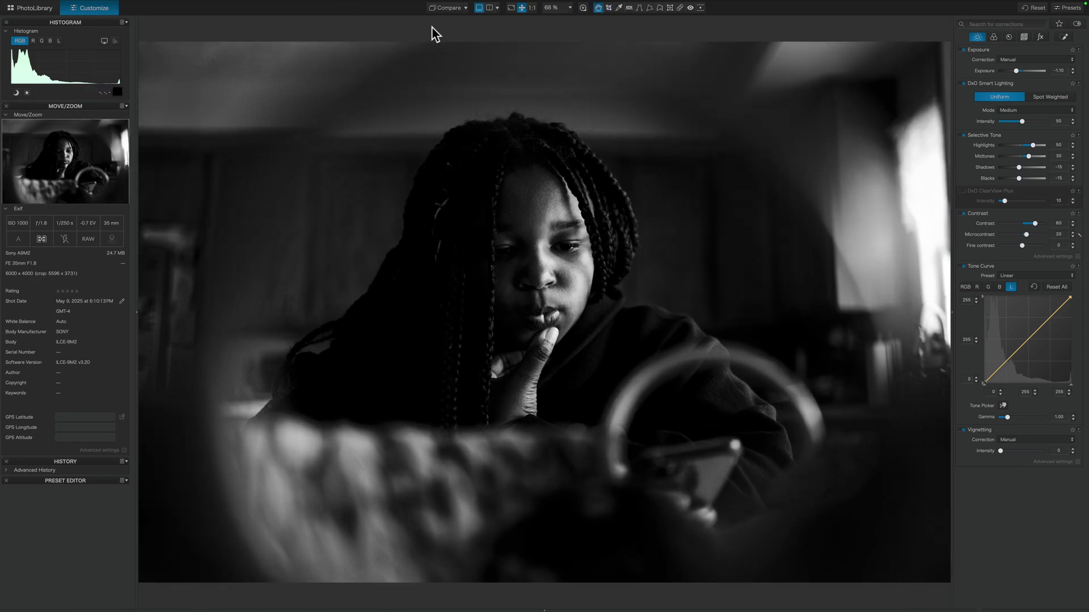
click(453, 12)
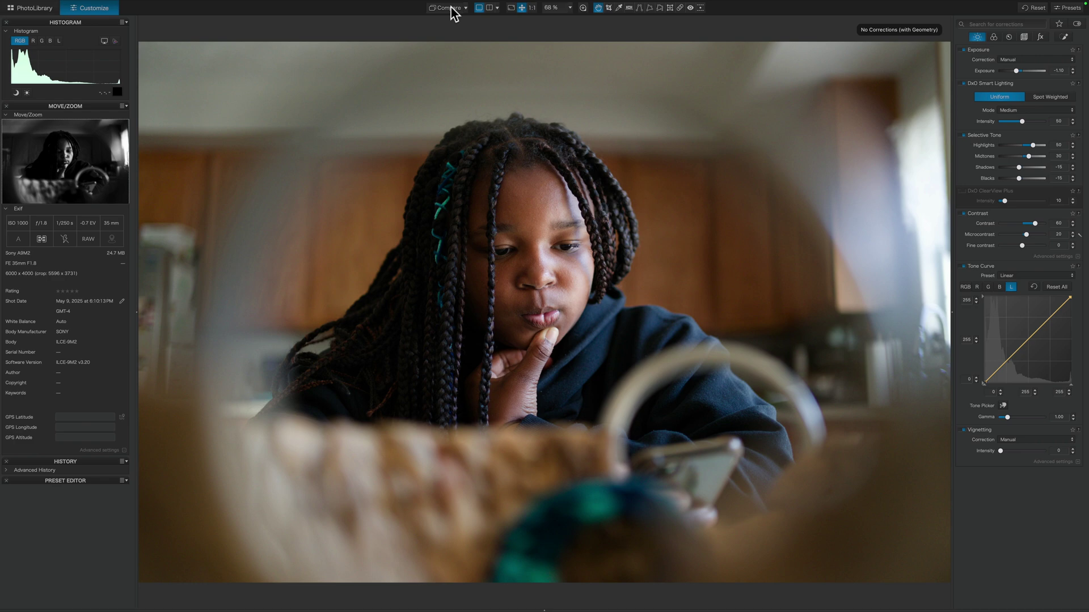
click(452, 11)
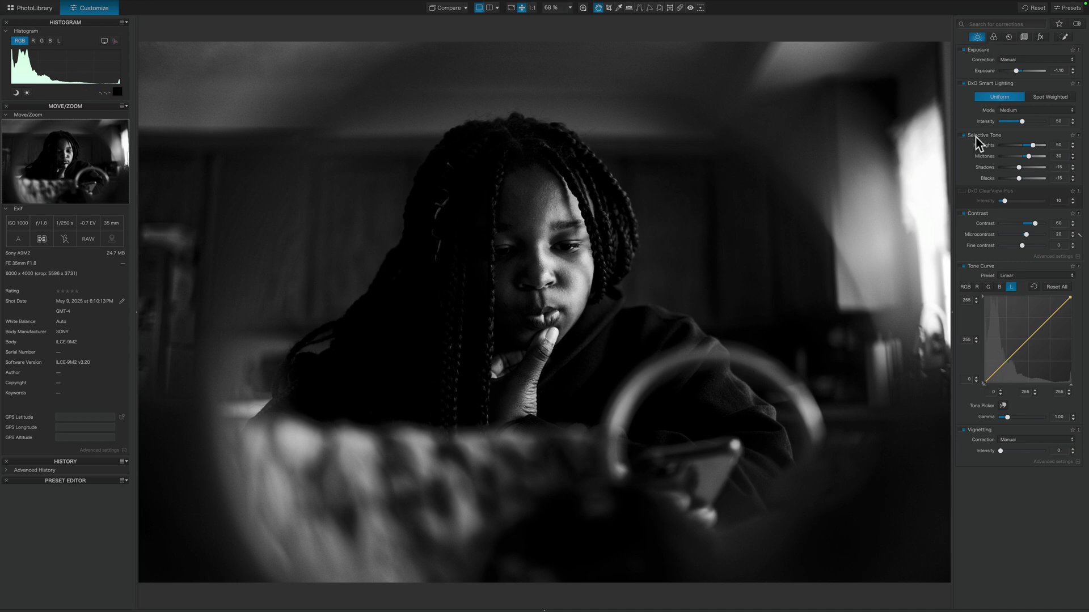
- Enable the Blur effect in Soft Focus mode
click(1041, 38)
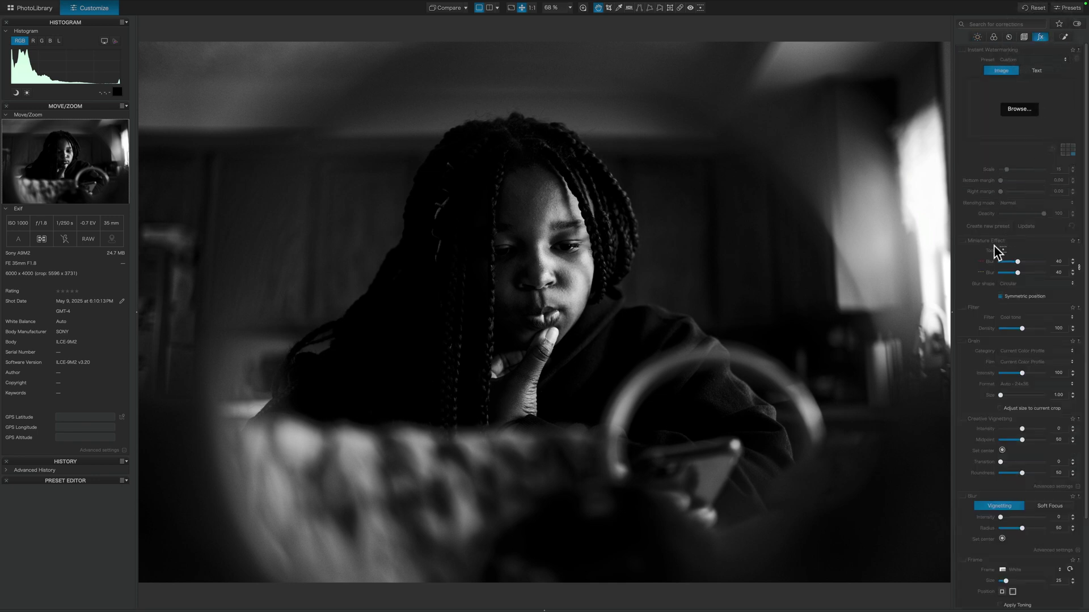
scroll(997, 241, down, 3)
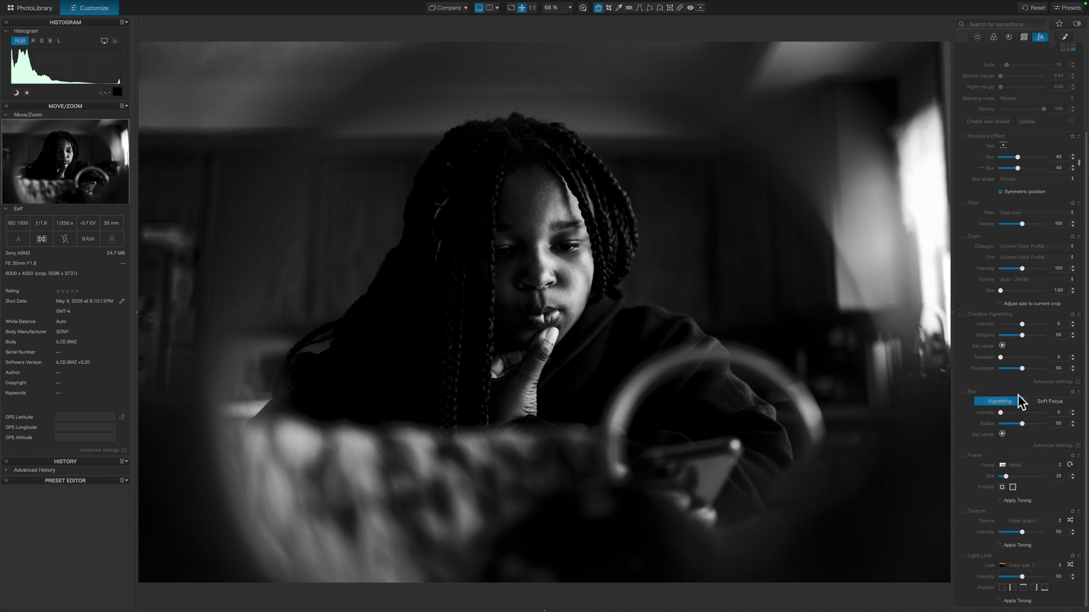
scroll(1016, 392, up, 1)
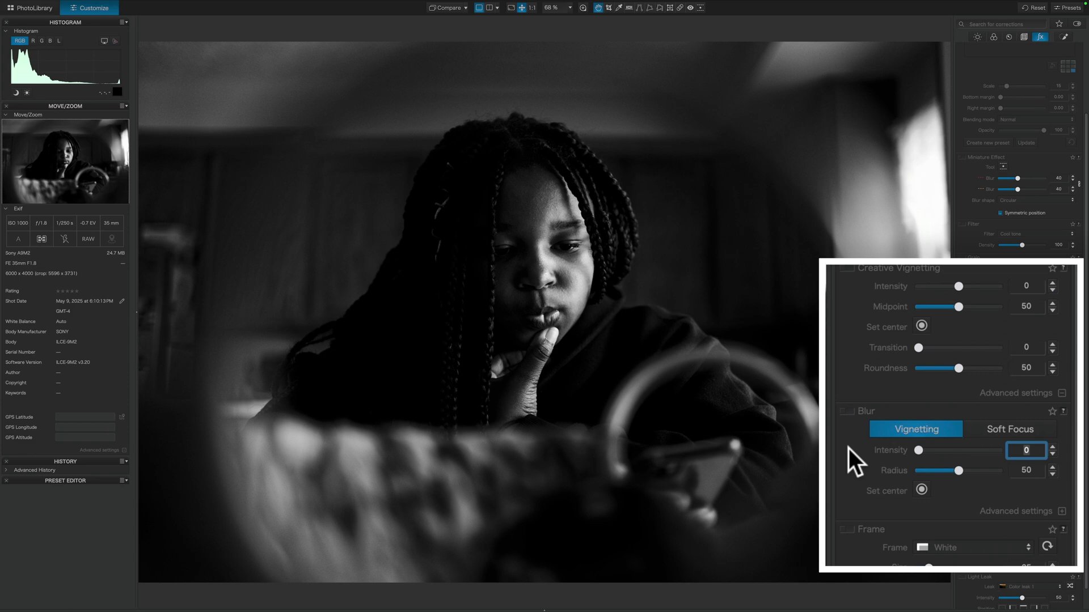
click(850, 410)
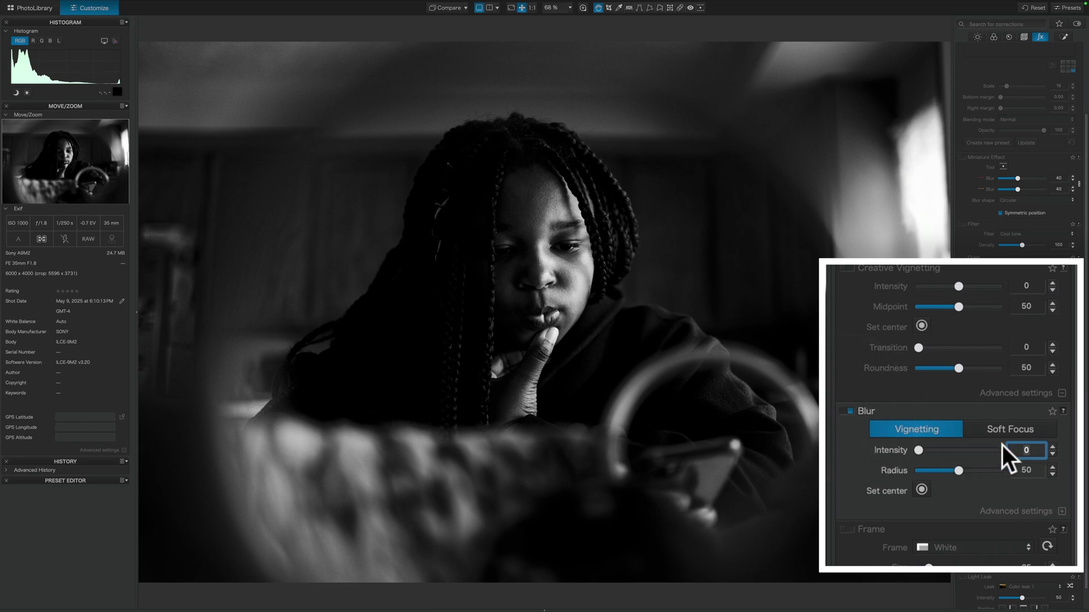
click(1008, 429)
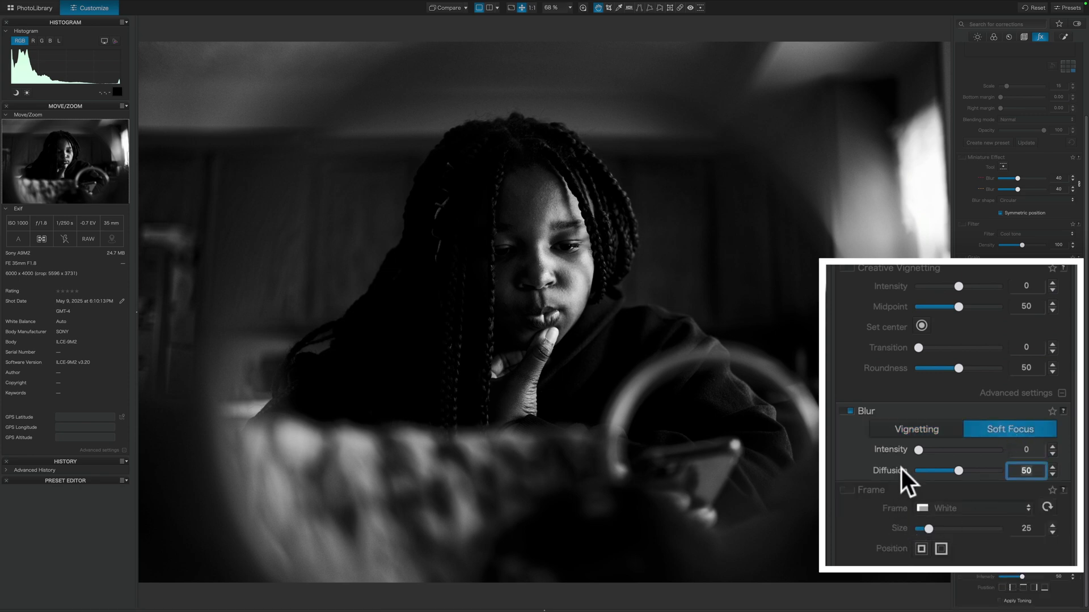
- Test the Soft Focus blur at intensity 100 with diffusion values of 100, 0 and 53
drag(918, 450, 1033, 444)
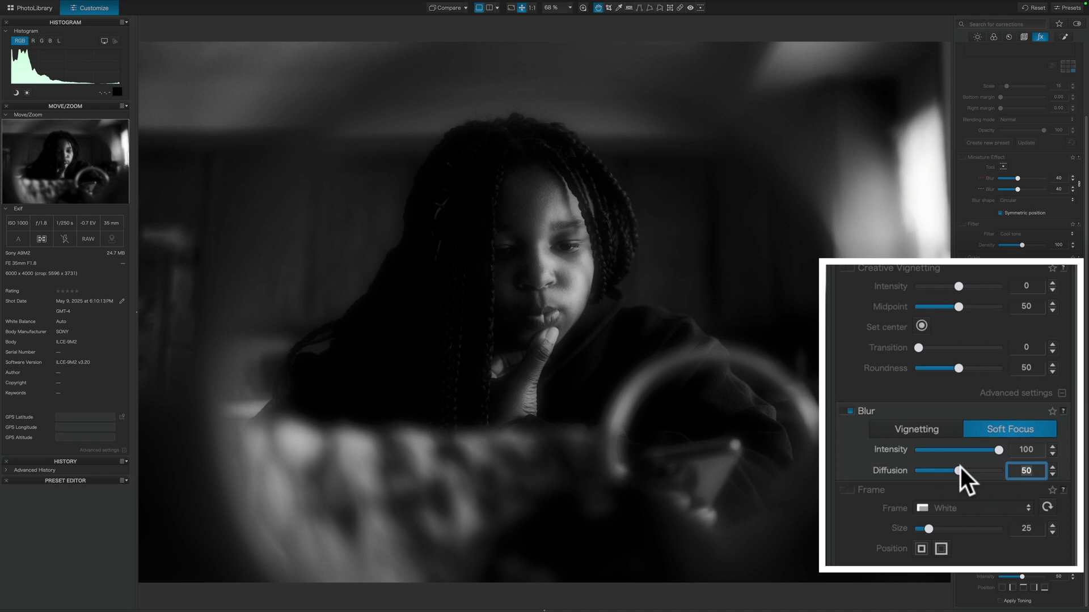
drag(963, 470, 1012, 451)
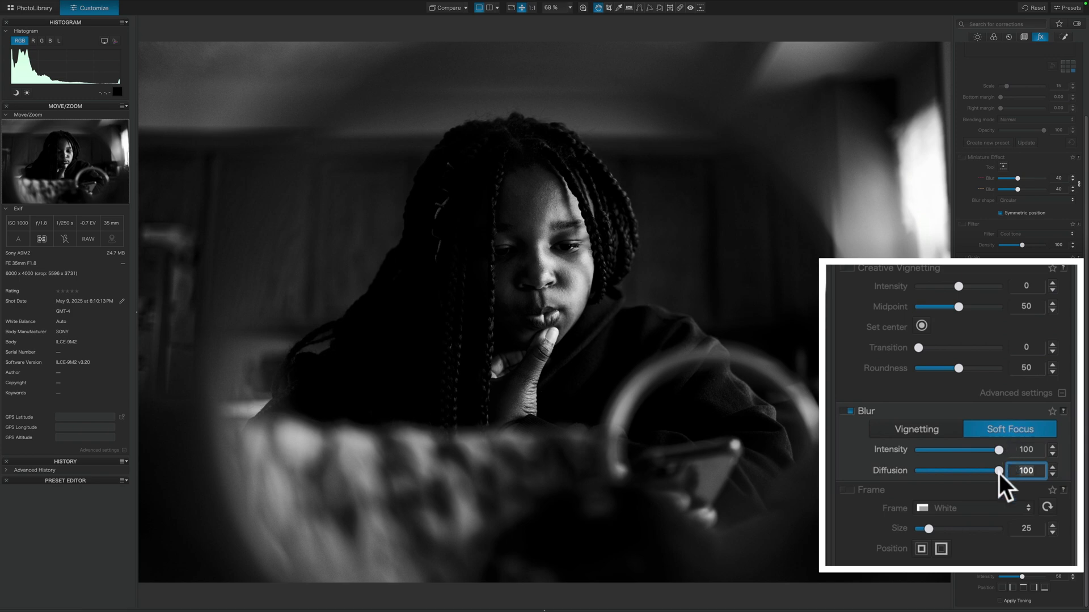
drag(998, 471, 883, 478)
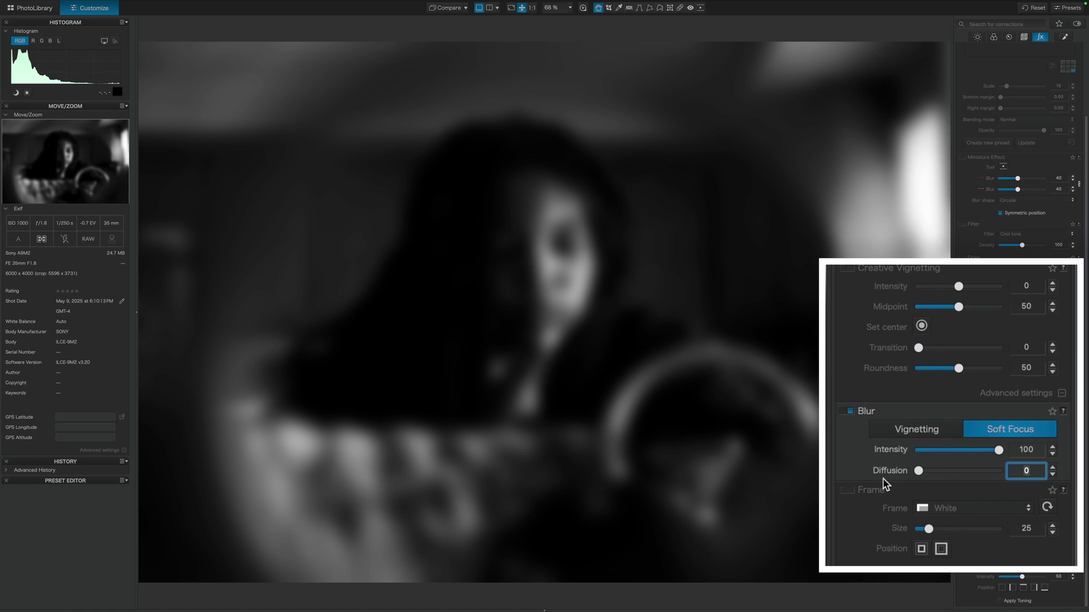
drag(918, 471, 961, 470)
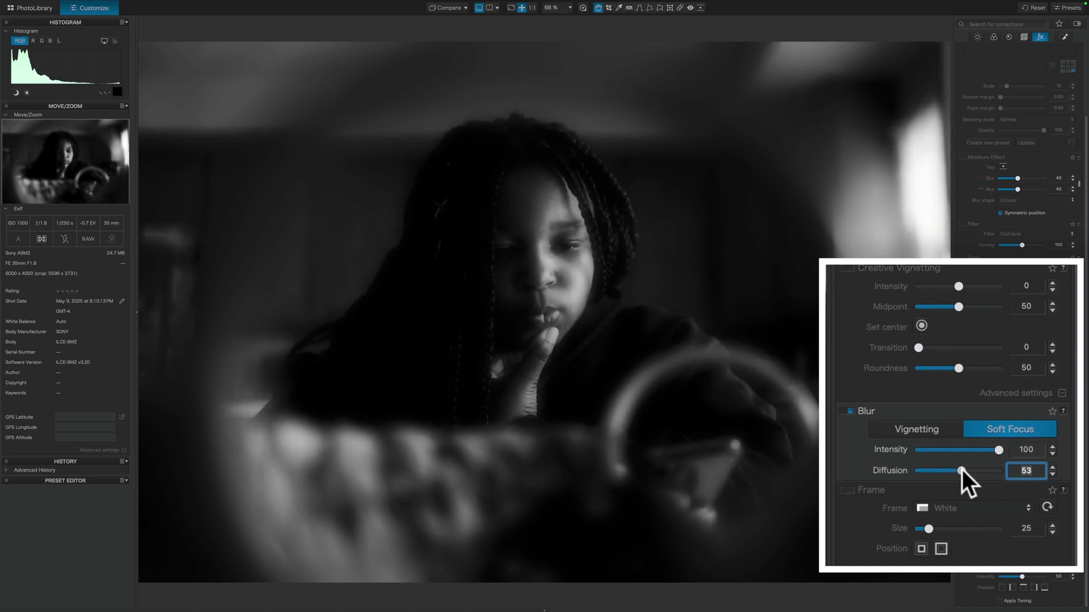
- Set the Soft Focus blur to diffusion 56 and intensity 18, checking its effect by disabling and re-enabling it
click(966, 468)
drag(997, 451, 939, 449)
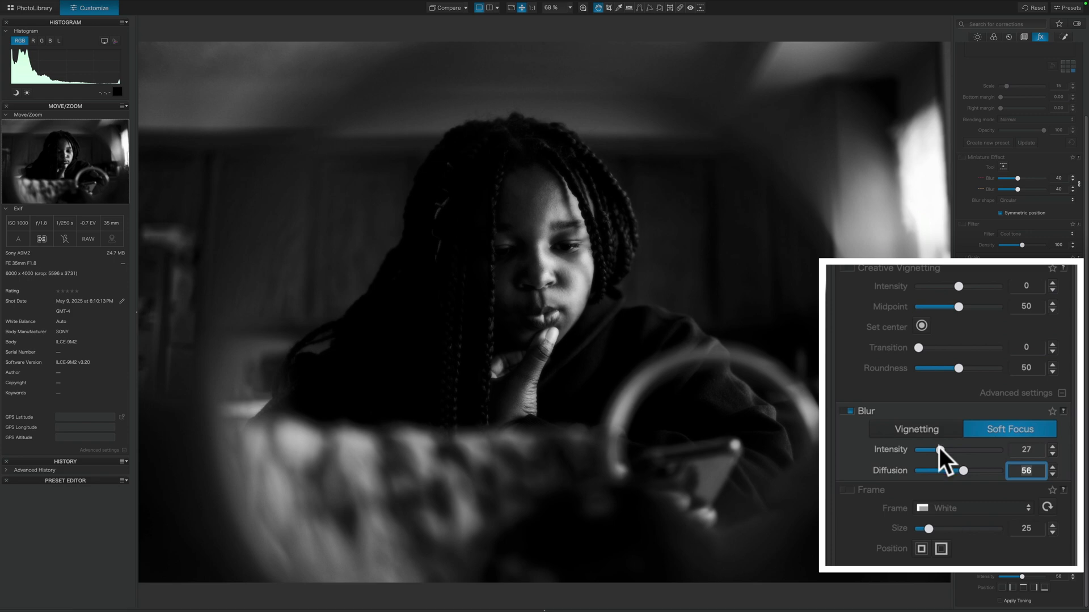
drag(939, 449, 931, 452)
click(846, 412)
click(846, 411)
click(848, 410)
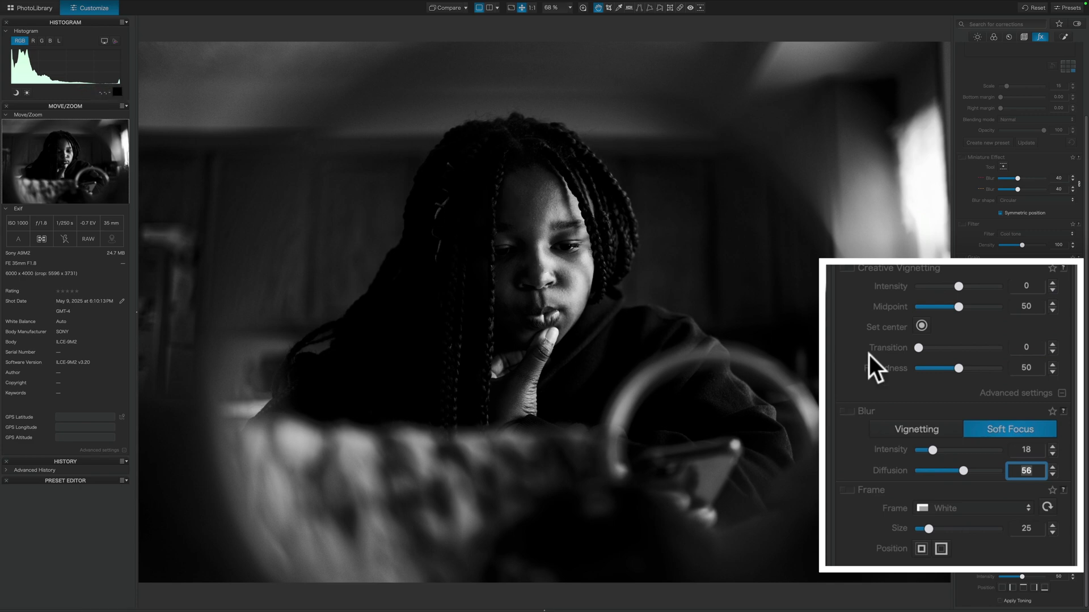
click(963, 414)
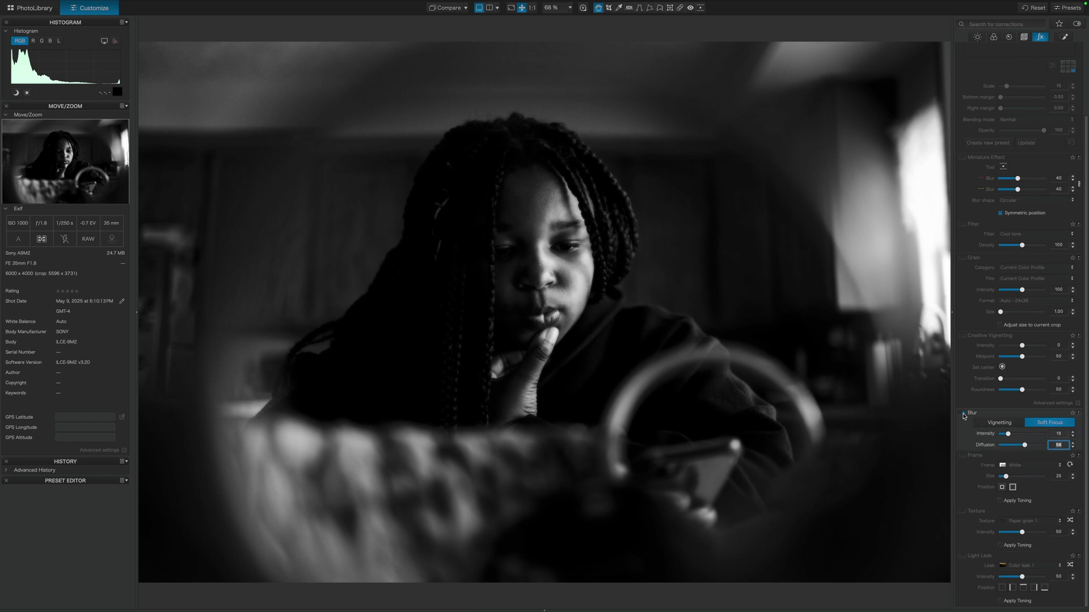
- Add a narrow graduated filter along the photo's right edge and set its exposure to -1.10
scroll(991, 160, up, 3)
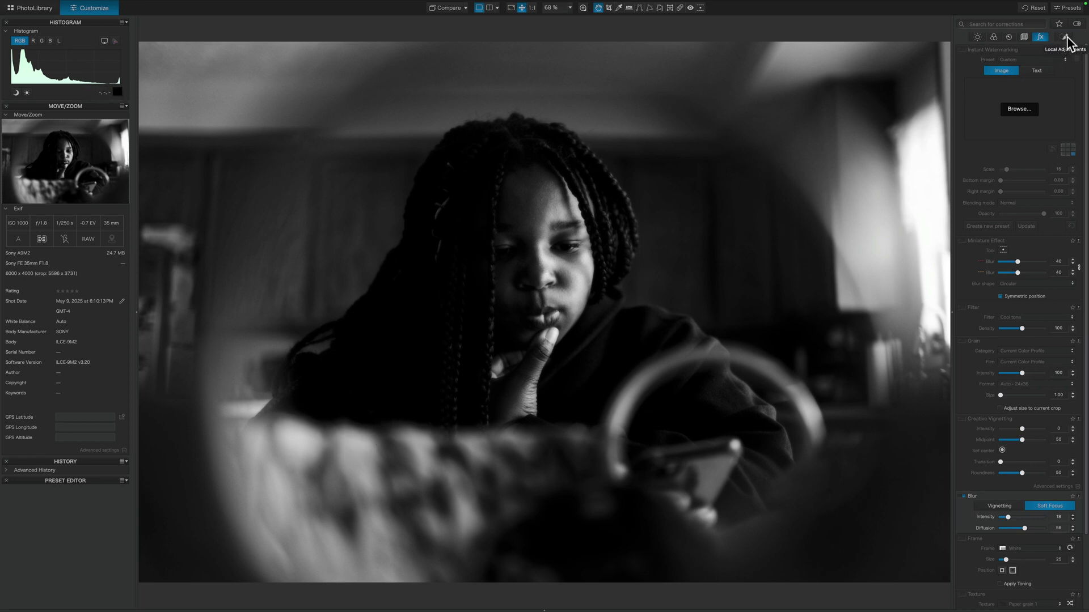
click(1066, 38)
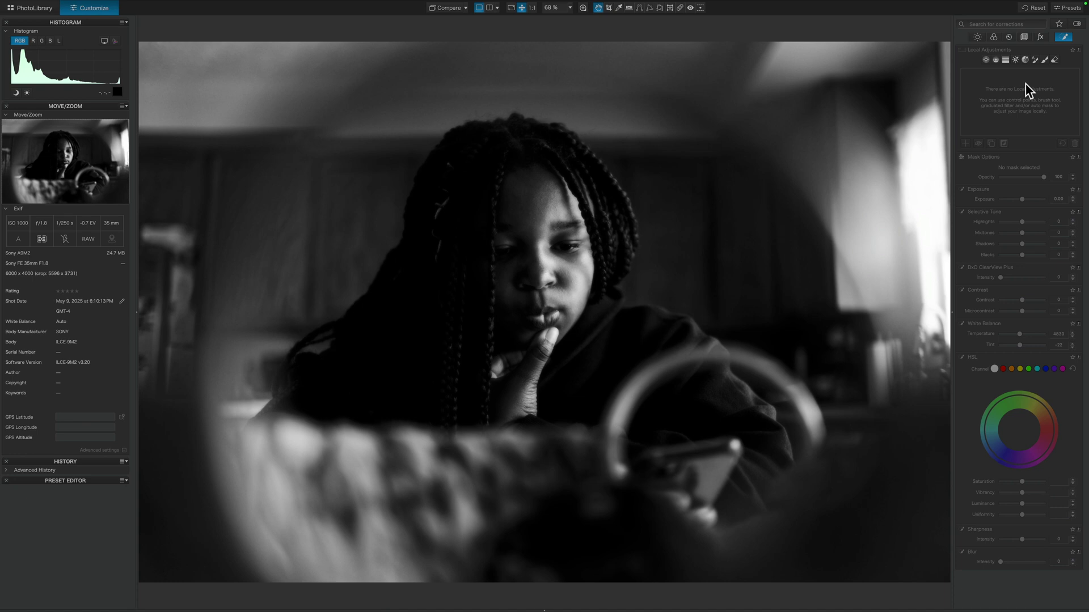
click(1006, 60)
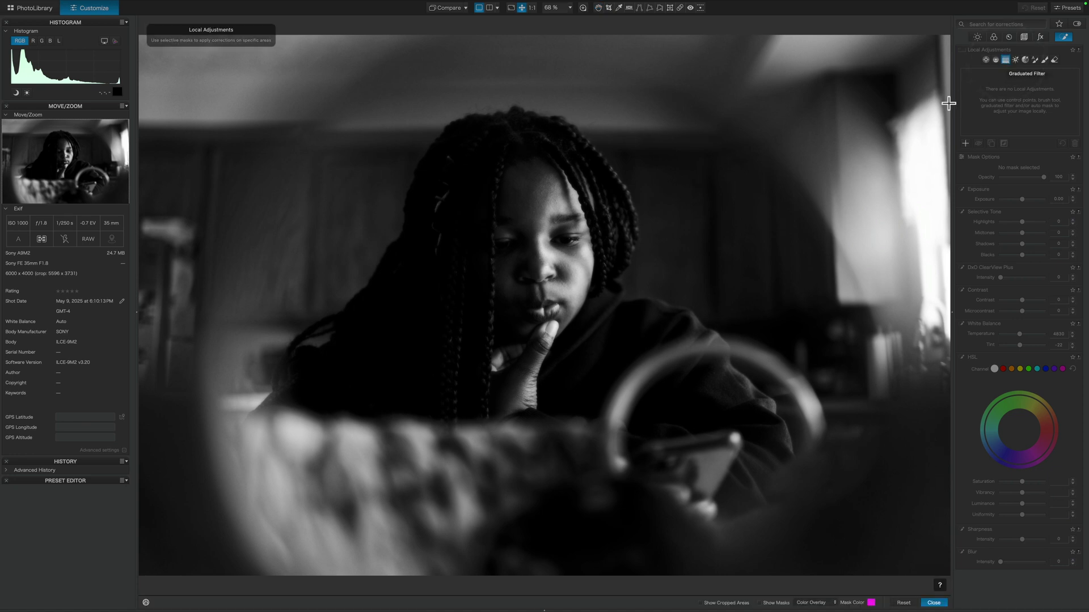
drag(933, 117, 913, 119)
drag(913, 119, 924, 116)
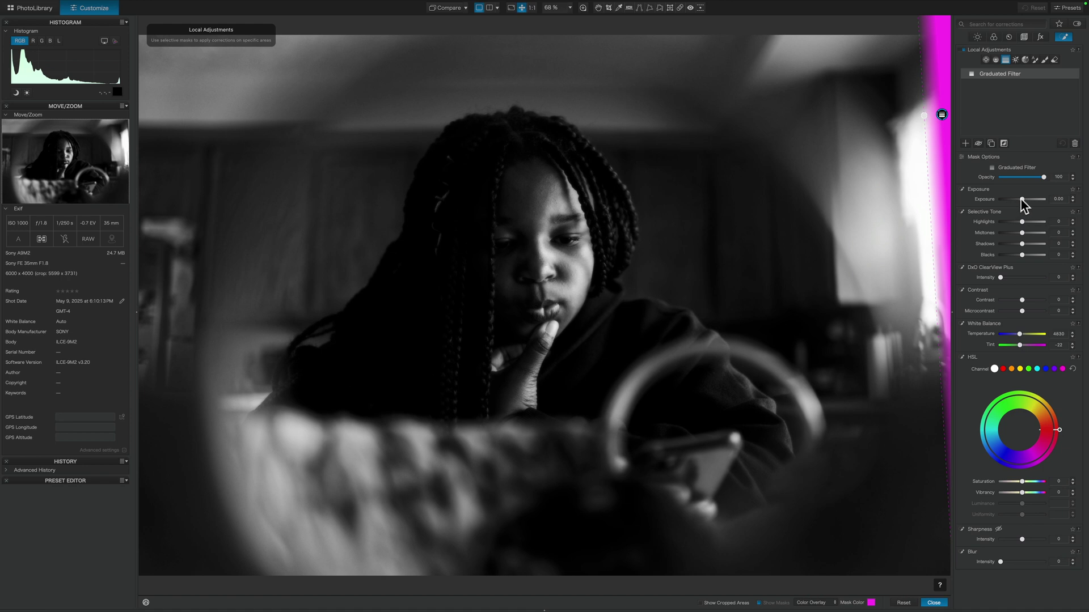
drag(1021, 199, 1019, 199)
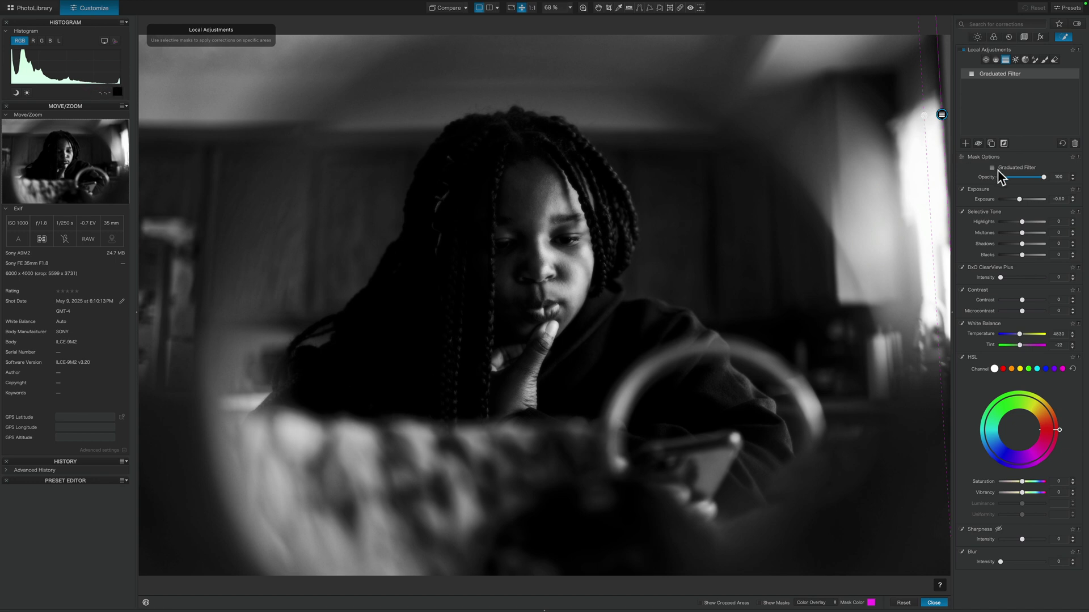
drag(1017, 197, 1014, 200)
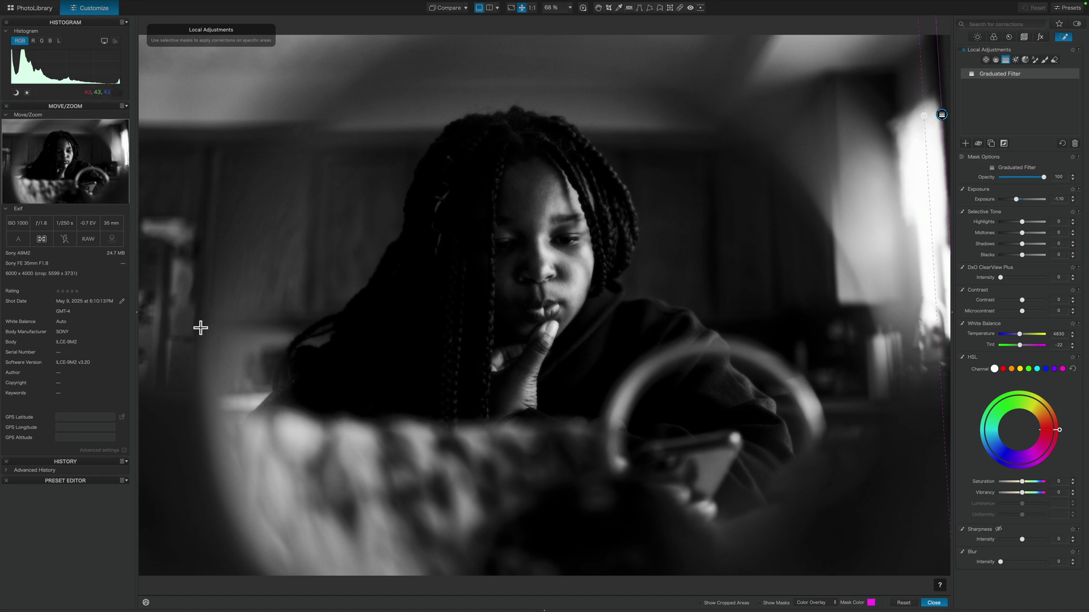
- Darken the photo's left side with a widened graduated filter at exposure -0.39, and compare the result with the uncorrected photo
drag(198, 306, 215, 311)
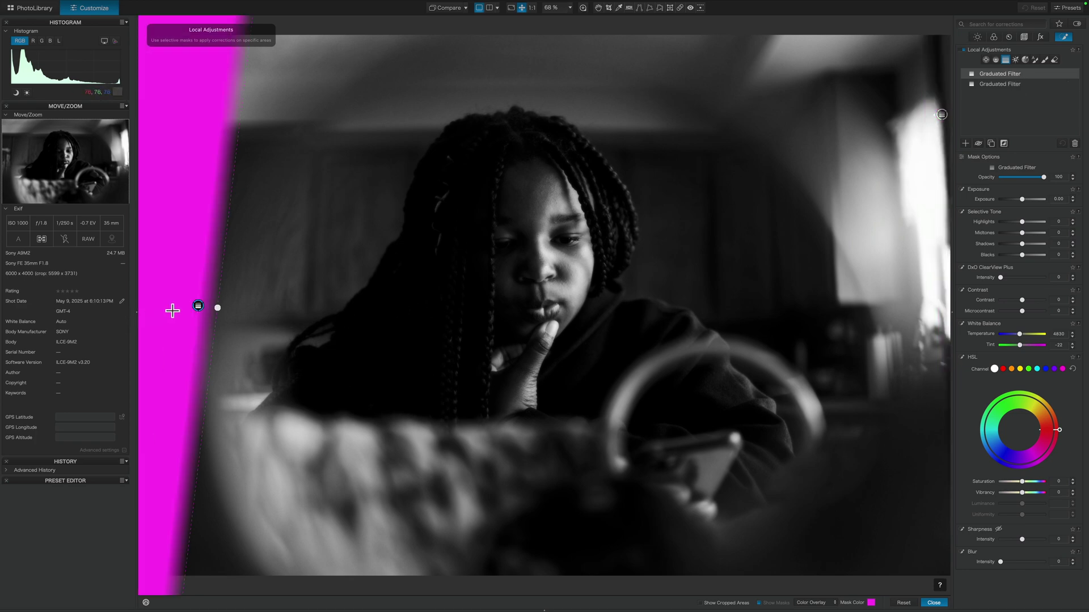
mouse_move(198, 306)
mouse_down()
mouse_move(169, 303)
mouse_move(202, 305)
mouse_up()
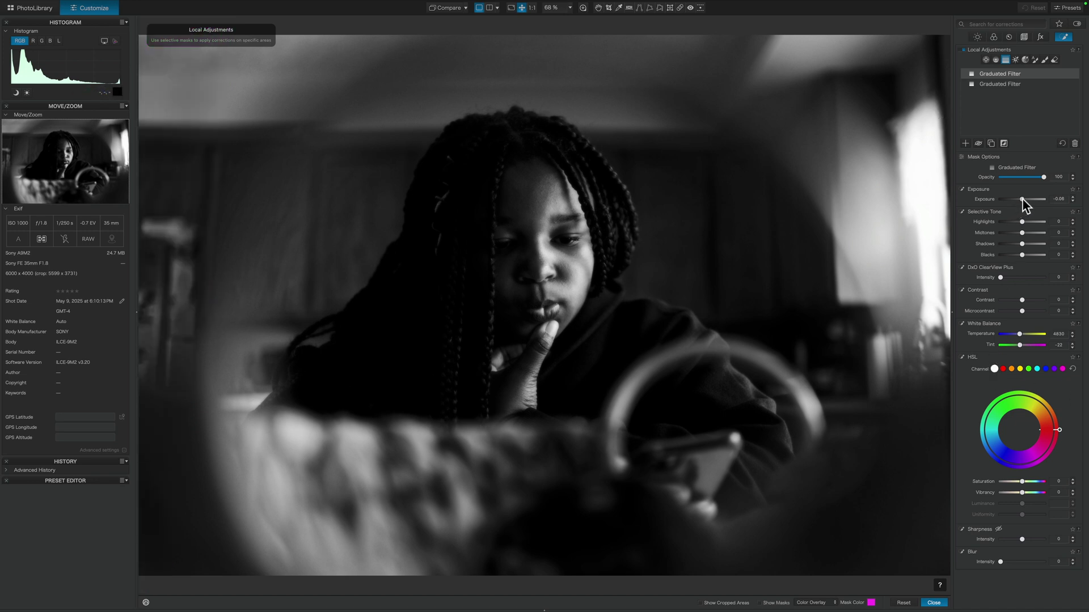
drag(1022, 199, 990, 199)
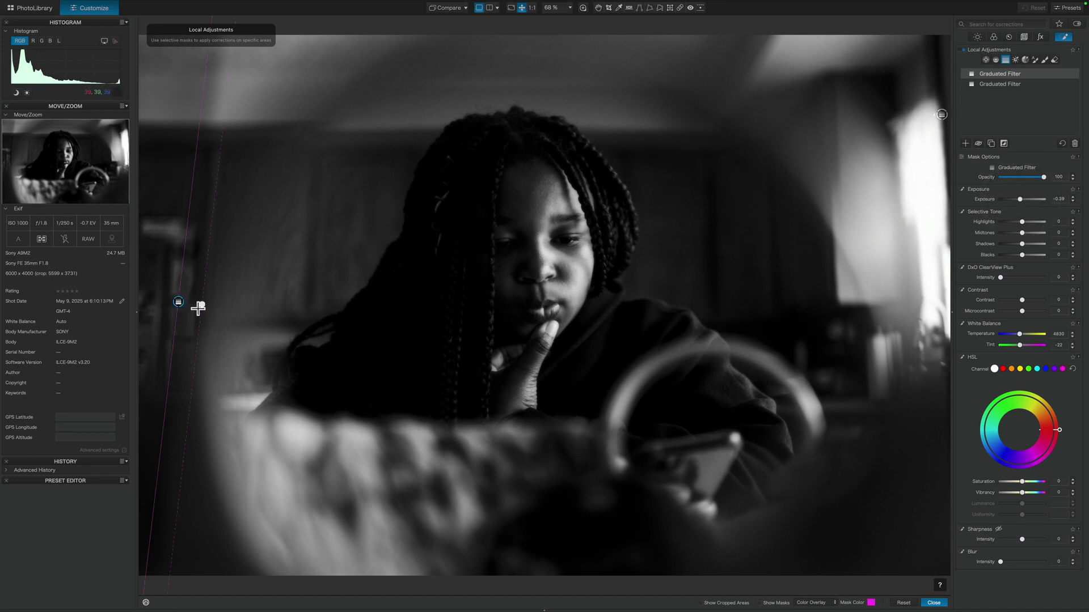
drag(203, 304, 280, 332)
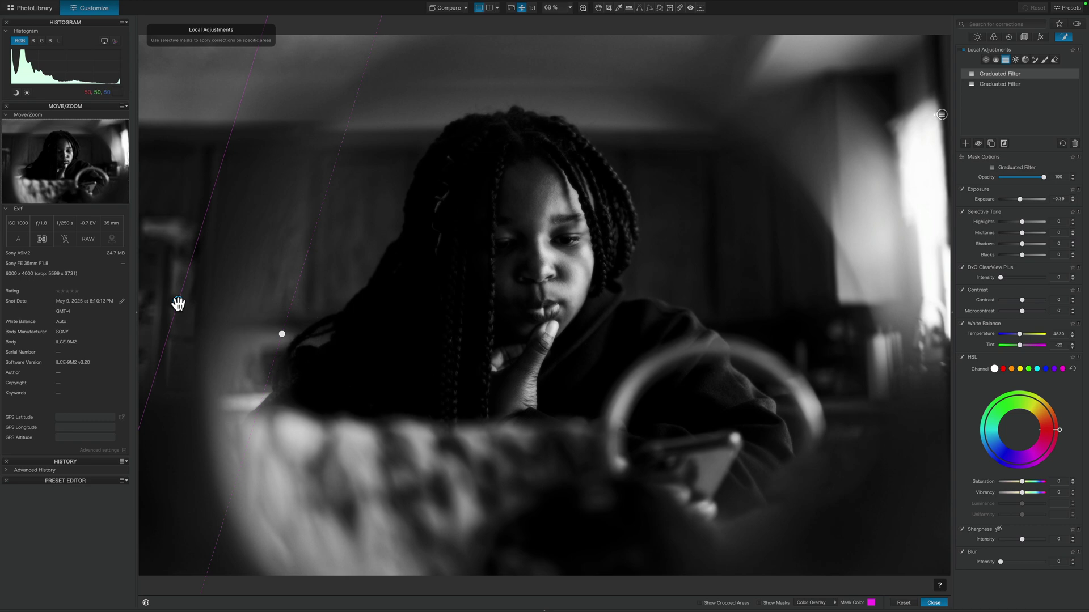
drag(175, 303, 169, 298)
click(940, 604)
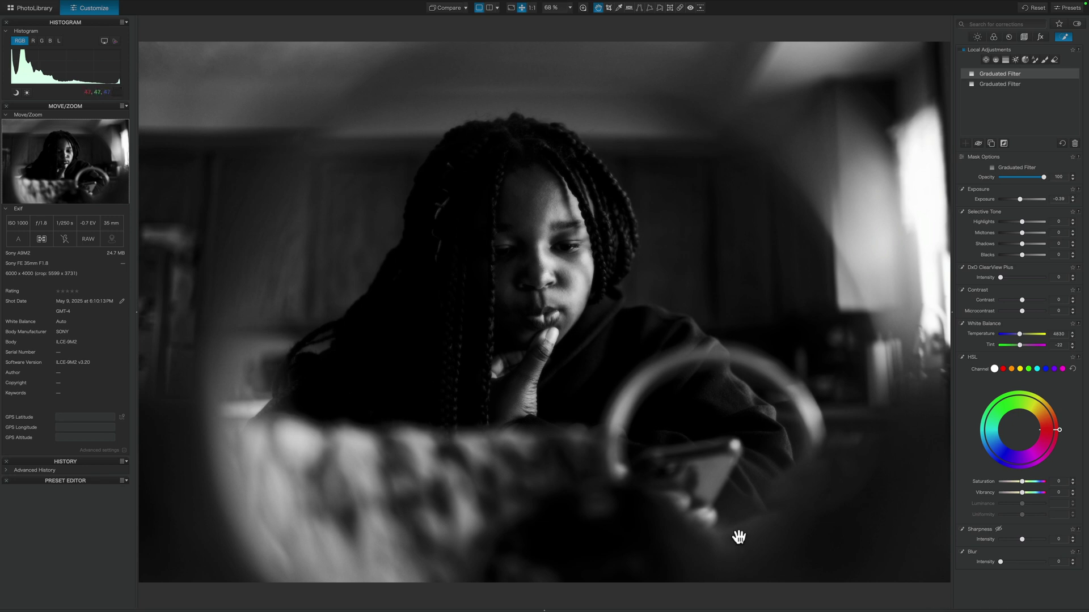
click(441, 6)
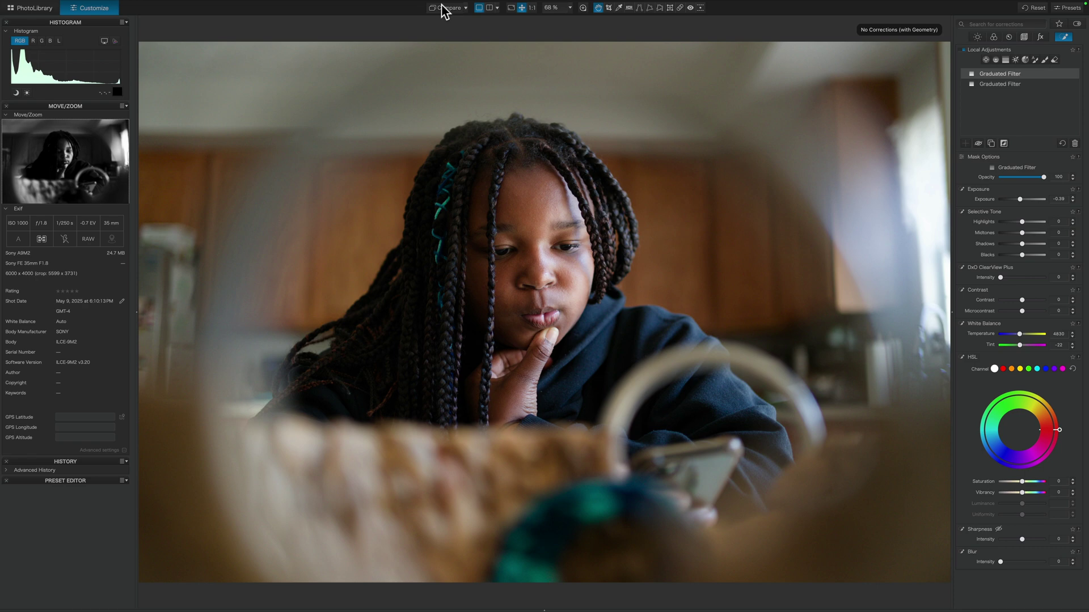
click(441, 6)
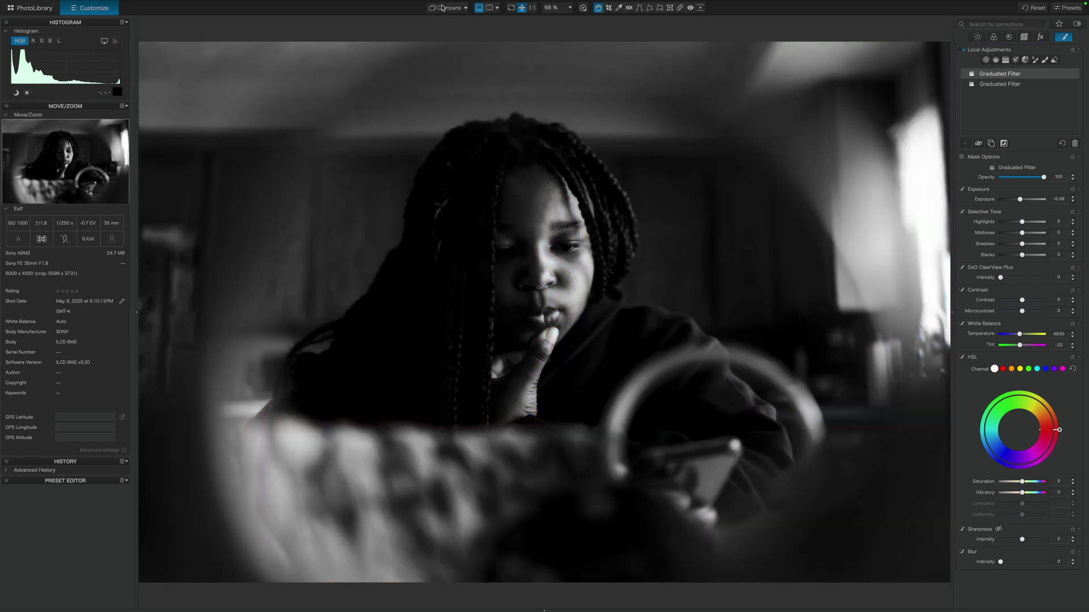